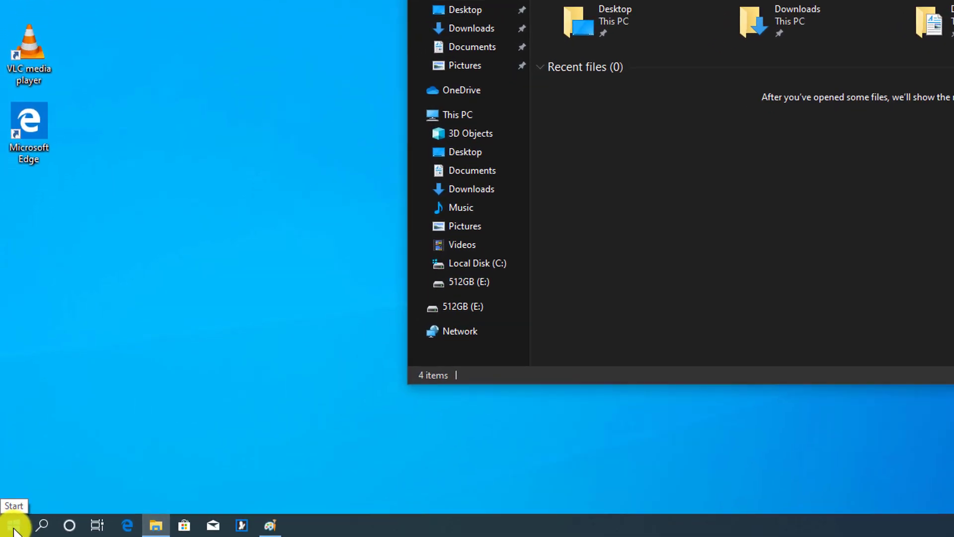
# Launch Paint from Start search and paste the desktop capture as a maximized 1920 × 1080 canvas
pyautogui.click(14, 527)
pyautogui.write('paint')
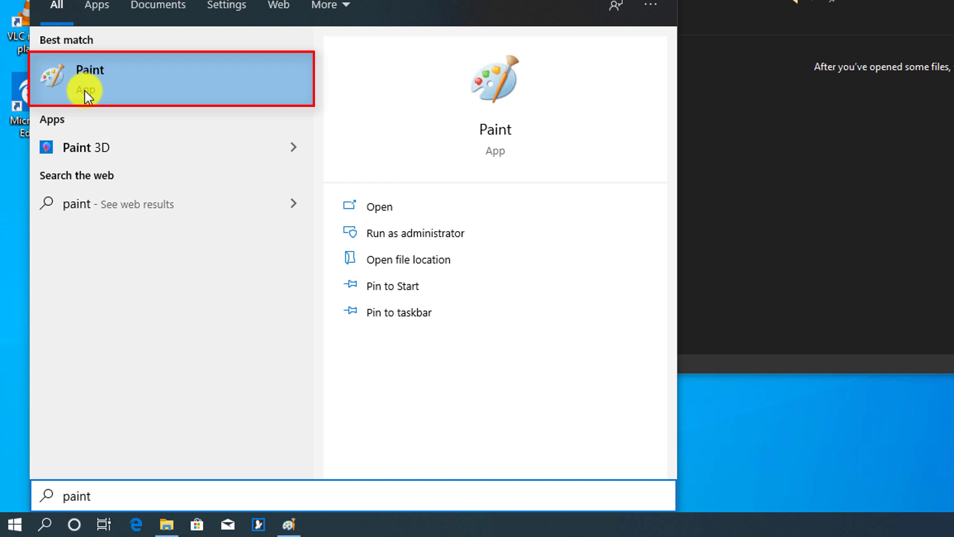
pyautogui.click(97, 87)
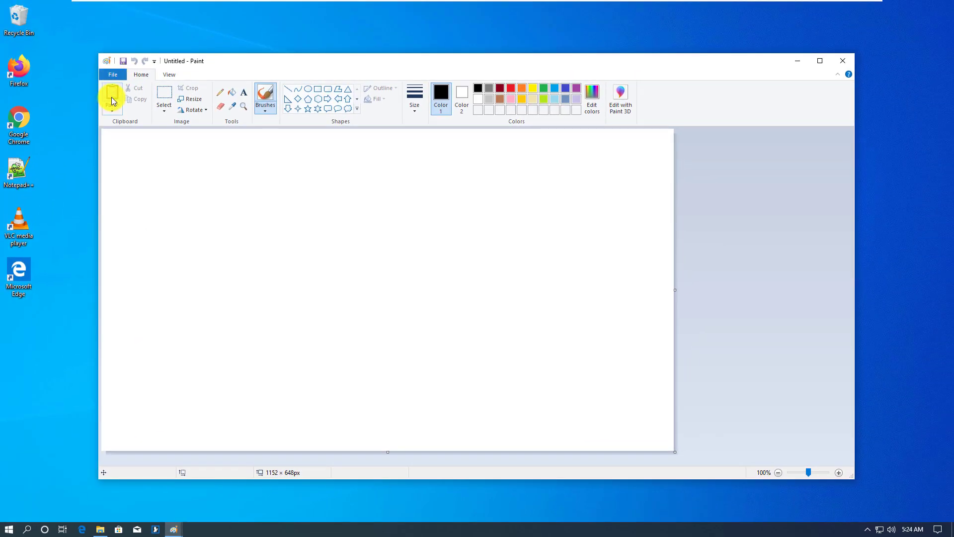
pyautogui.click(111, 94)
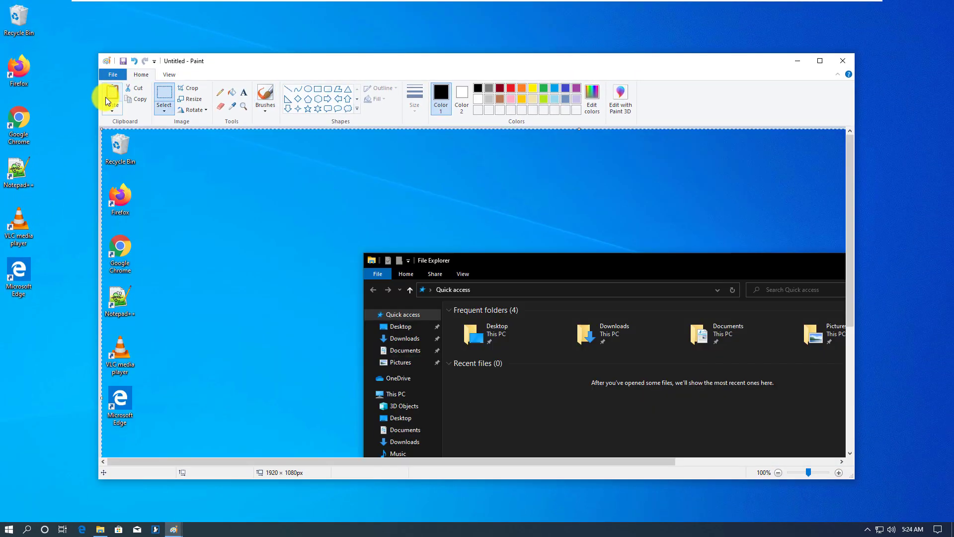
pyautogui.click(819, 61)
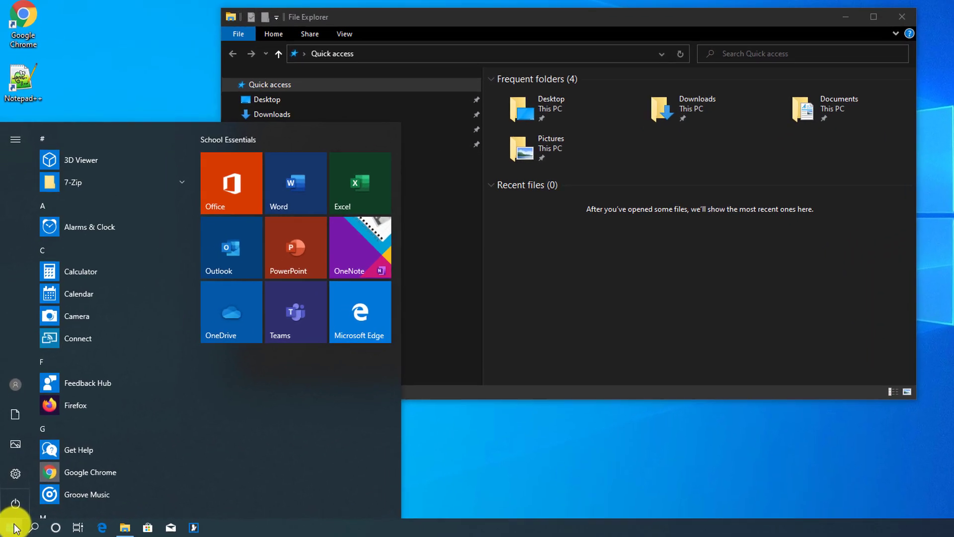
# Start Snipping Tool, snip File Explorer's left navigation pane, and copy that snip
pyautogui.write('snip')
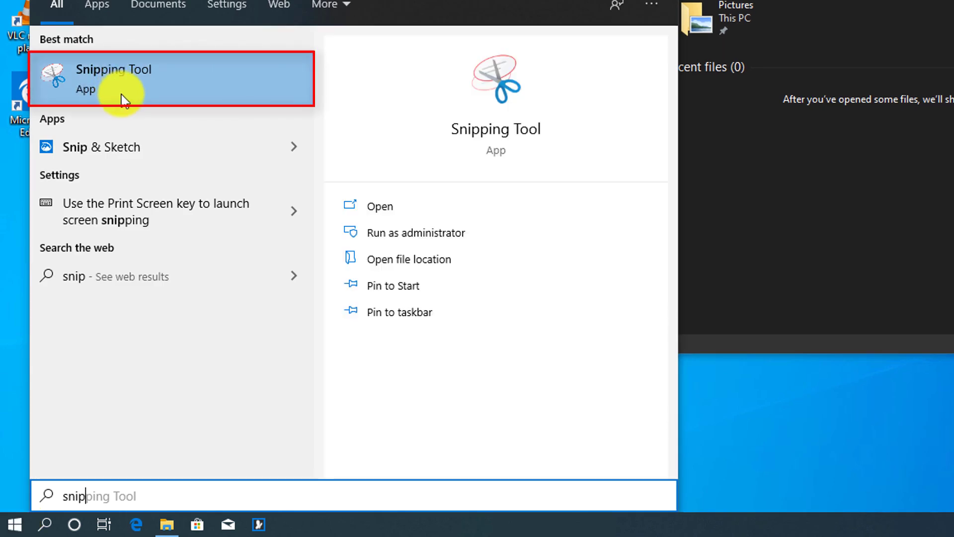
pyautogui.click(120, 78)
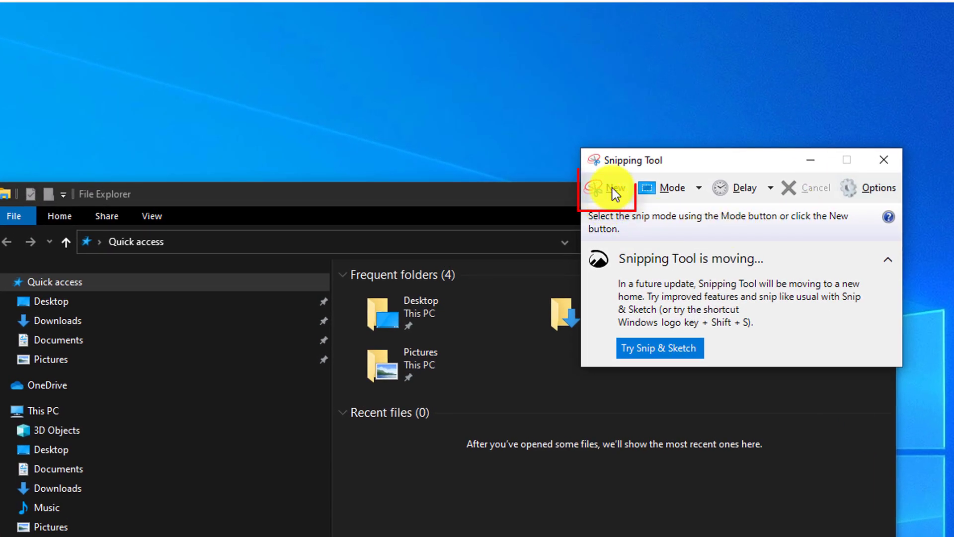
pyautogui.click(612, 188)
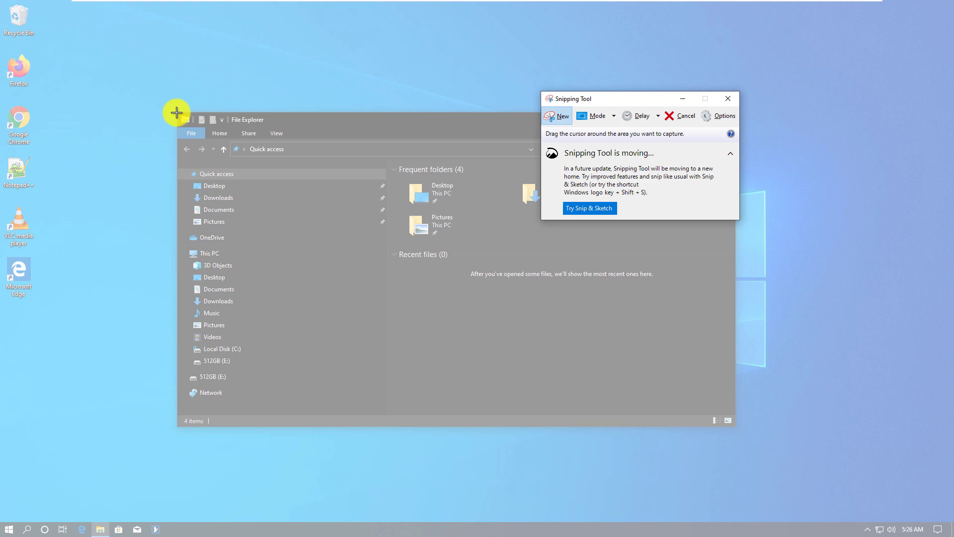
pyautogui.moveTo(177, 112); pyautogui.dragTo(393, 360)
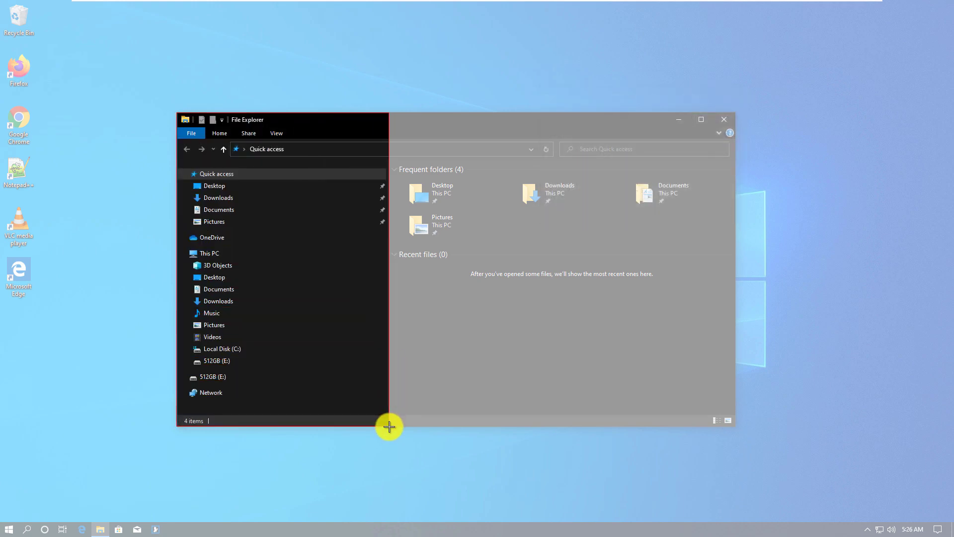
pyautogui.moveTo(389, 426); pyautogui.dragTo(389, 427)
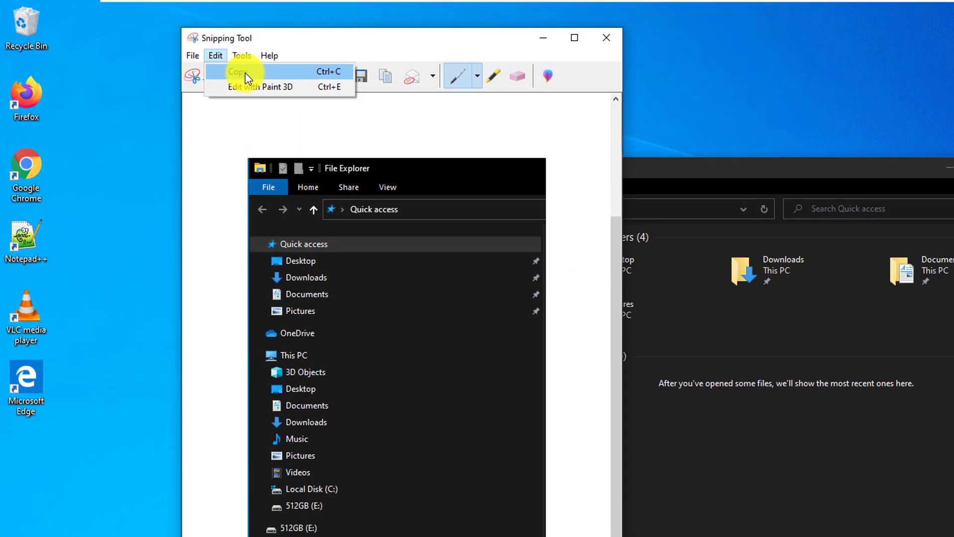
pyautogui.click(267, 82)
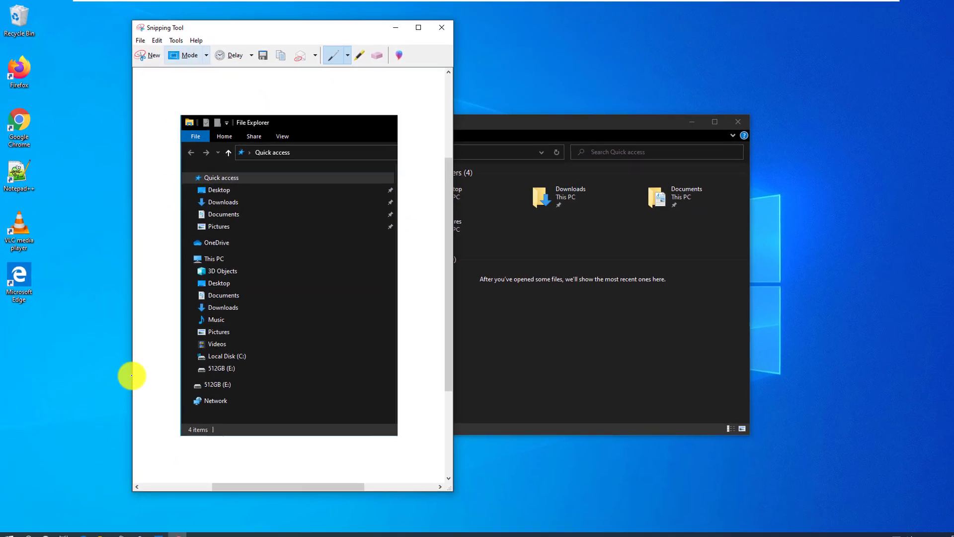
pyautogui.click(8, 531)
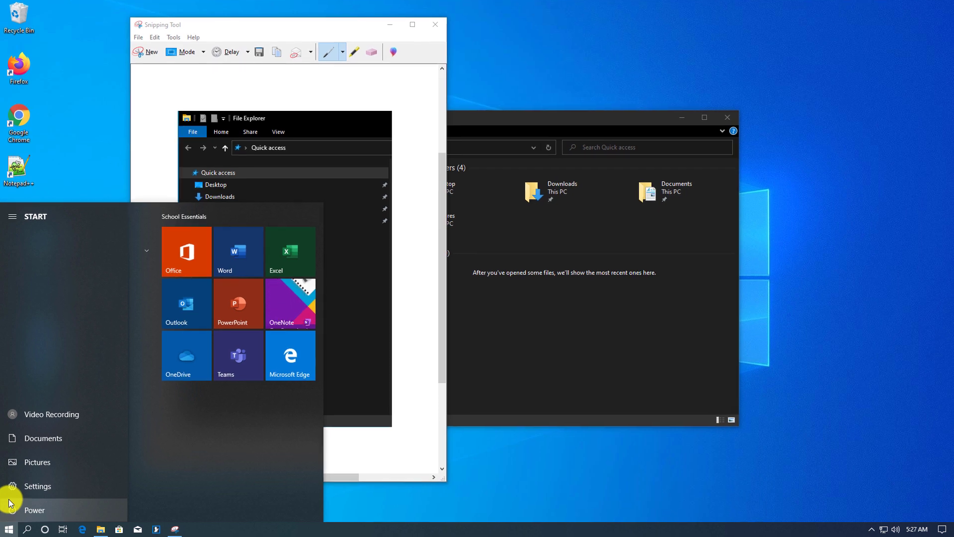
# Launch WordPad via a 'word' search and paste the navigation-pane snip into the new document
pyautogui.write('p')
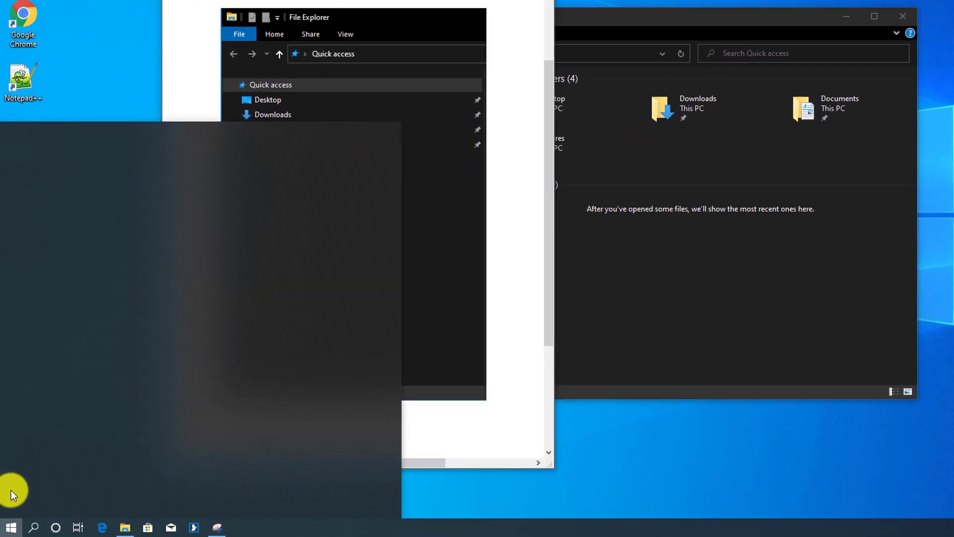
pyautogui.press('BackSpace')
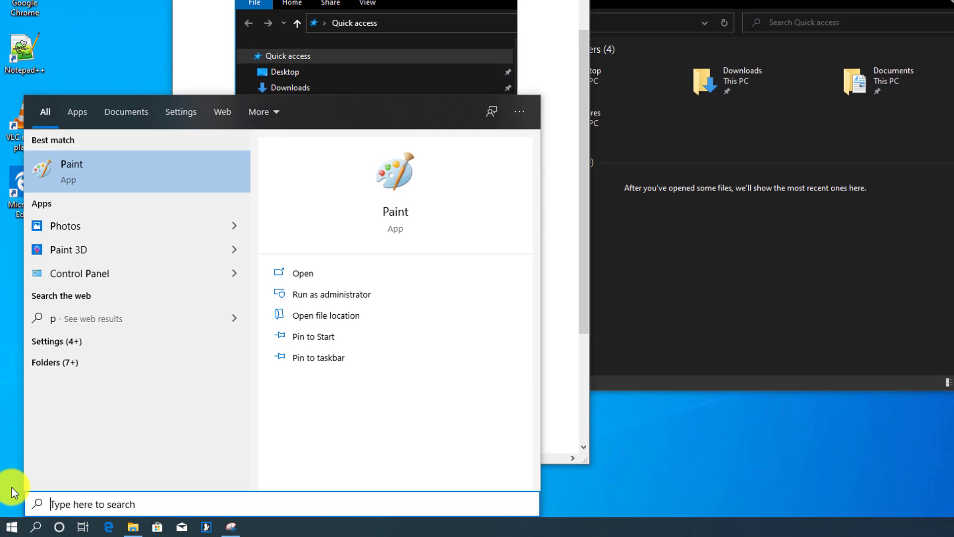
pyautogui.write('word')
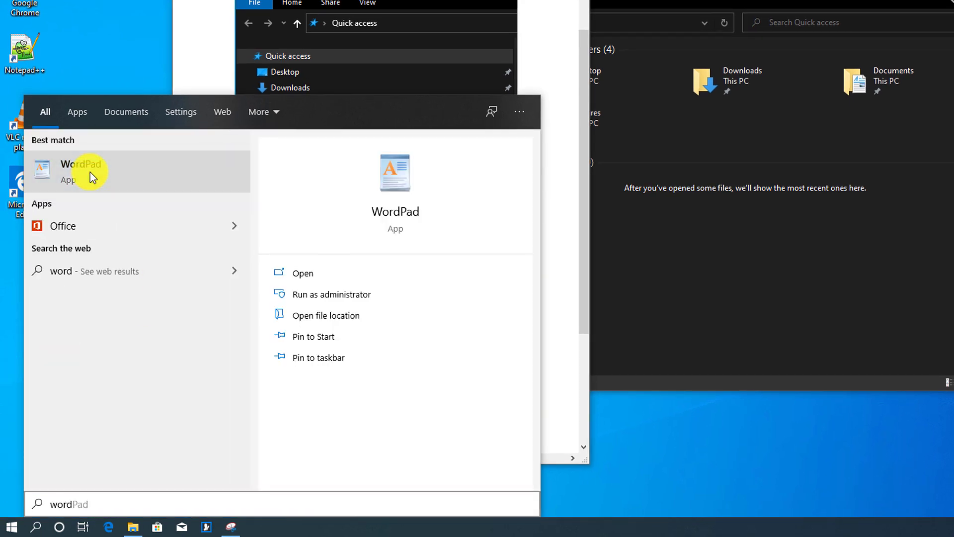
pyautogui.click(90, 172)
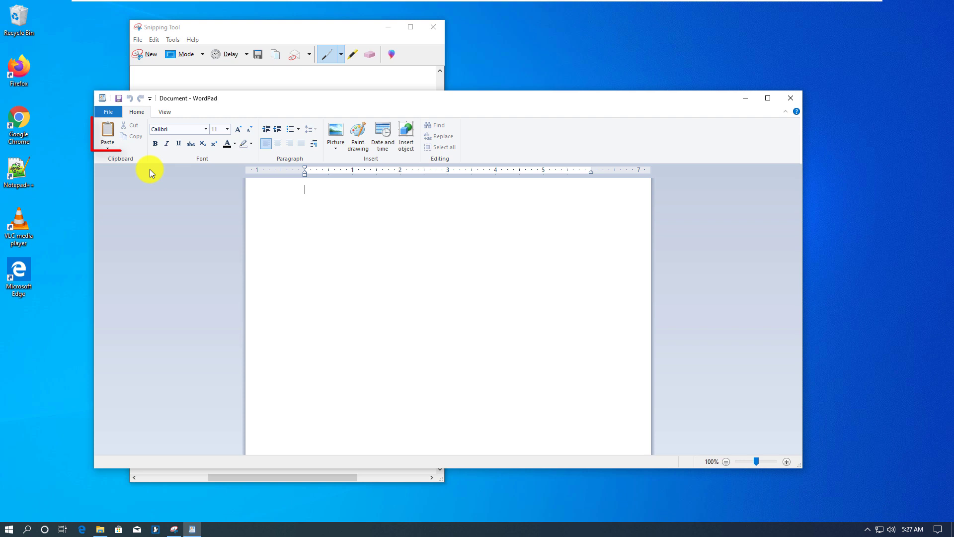
pyautogui.click(108, 132)
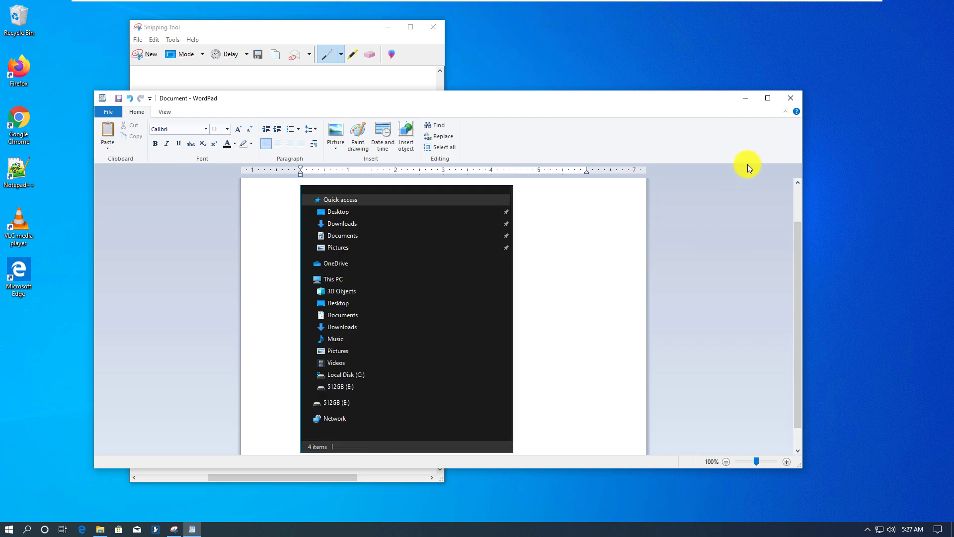
pyautogui.moveTo(583, 100); pyautogui.dragTo(793, 96)
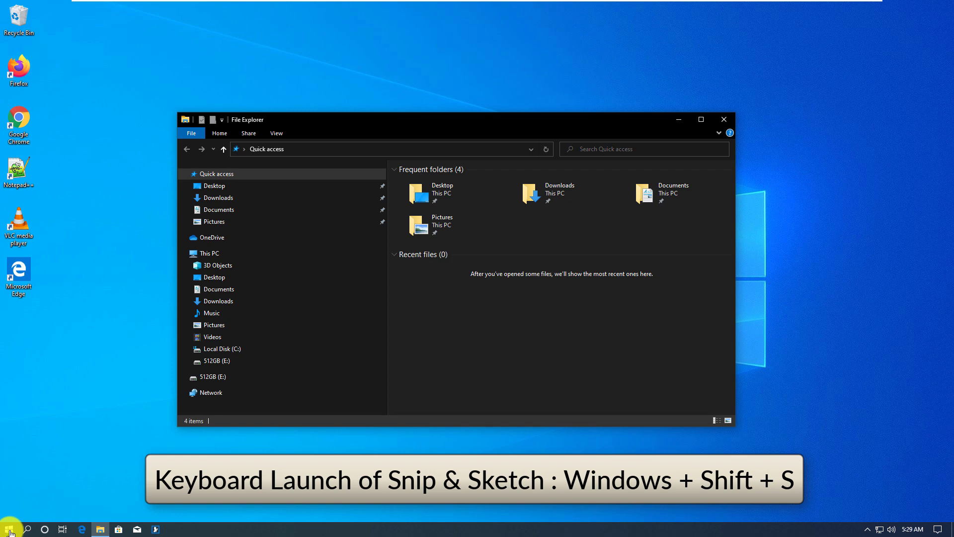
# Start Snip & Sketch, clip the whole File Explorer window, and copy the clip
pyautogui.click(9, 530)
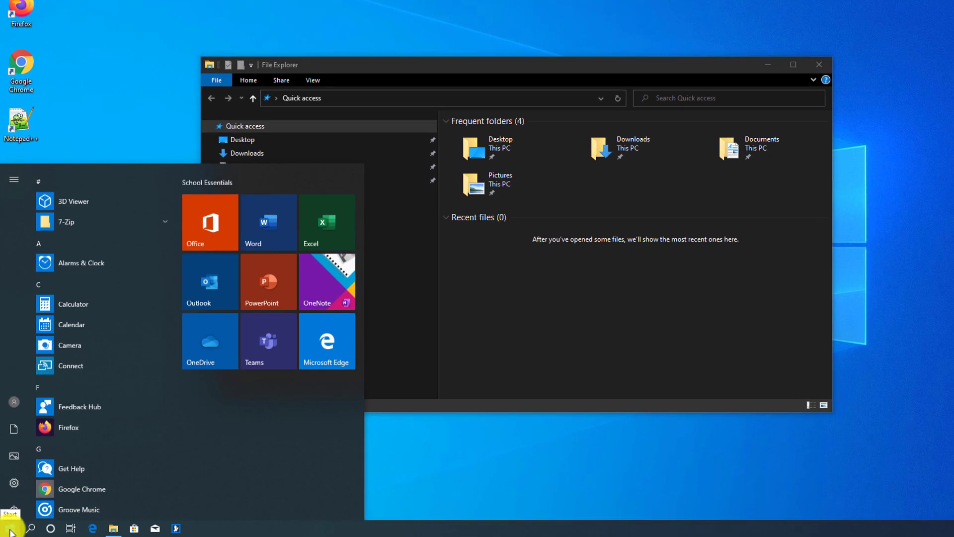
pyautogui.write('sni')
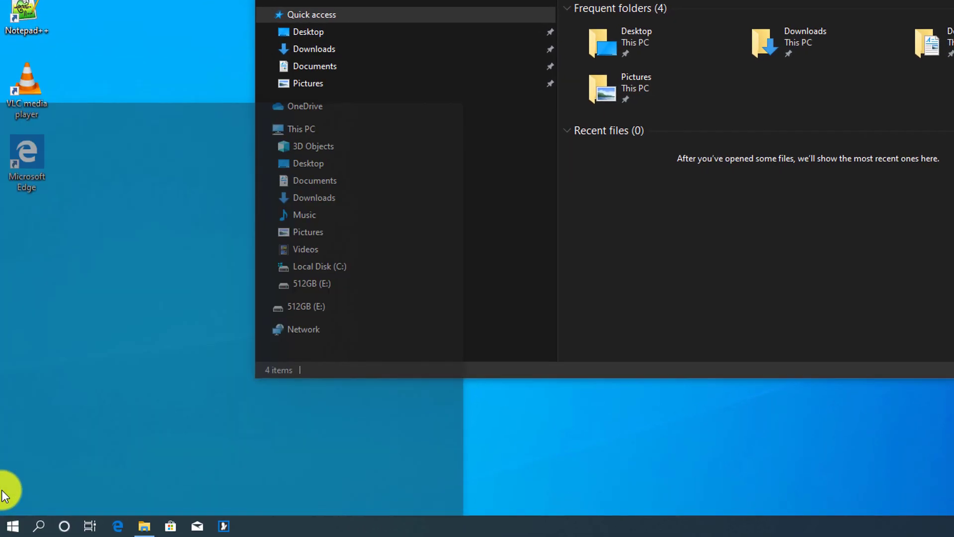
pyautogui.write('p')
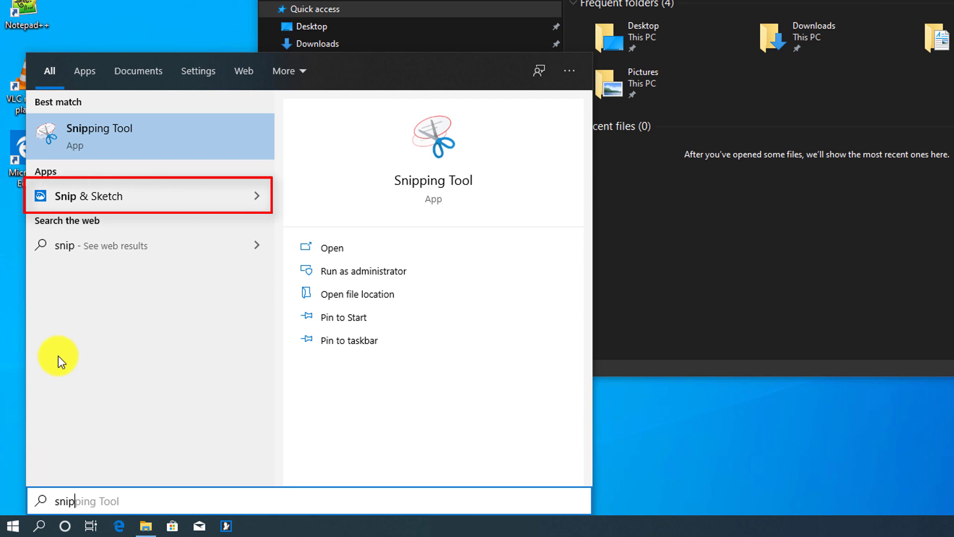
pyautogui.click(82, 195)
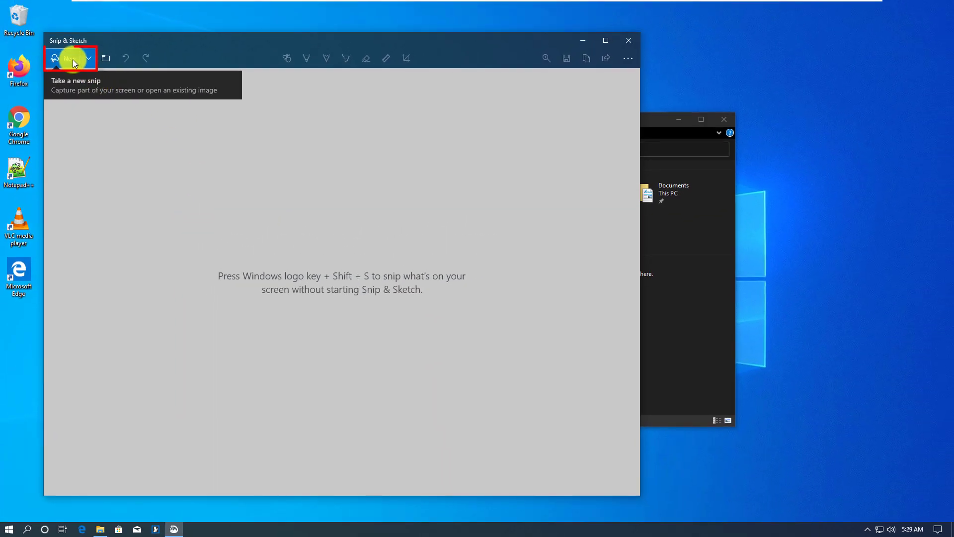
pyautogui.click(73, 59)
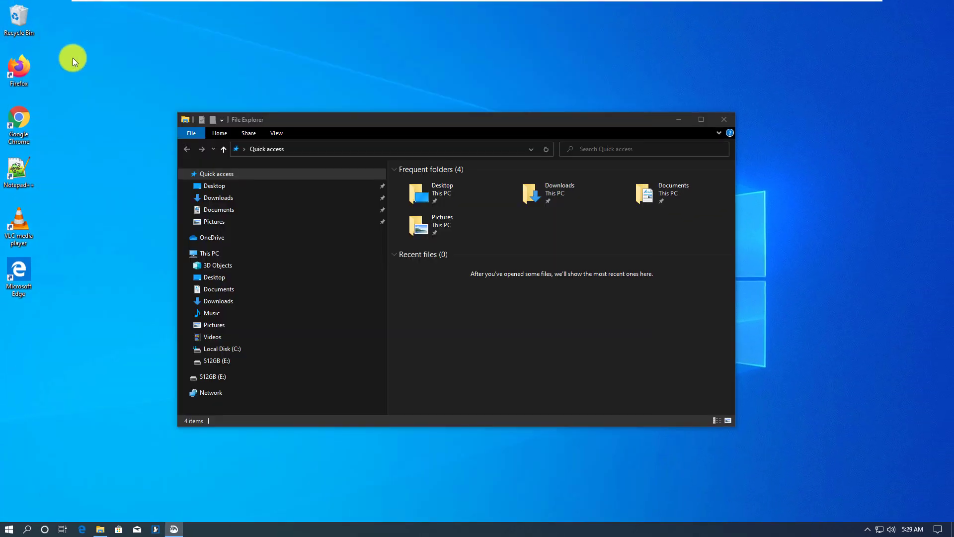
pyautogui.moveTo(177, 111); pyautogui.dragTo(735, 395)
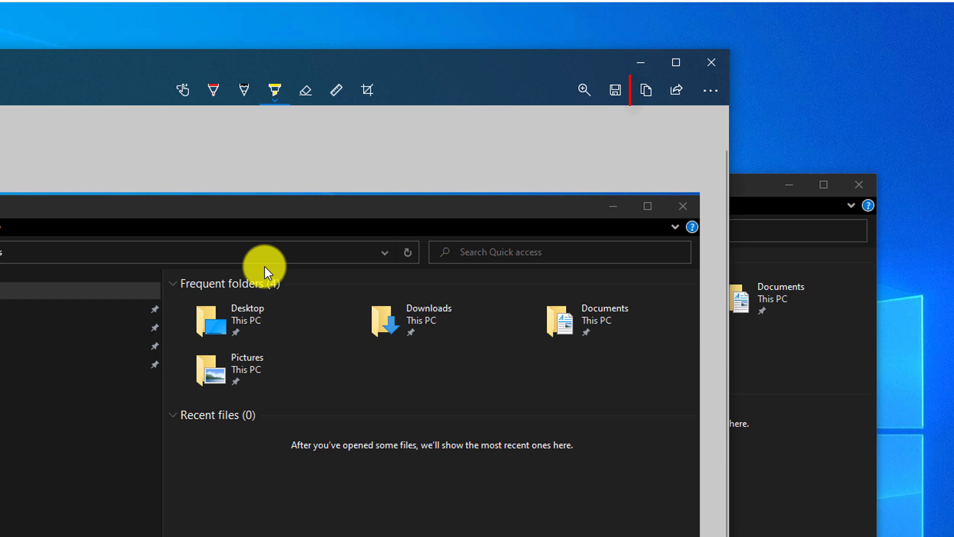
pyautogui.click(648, 89)
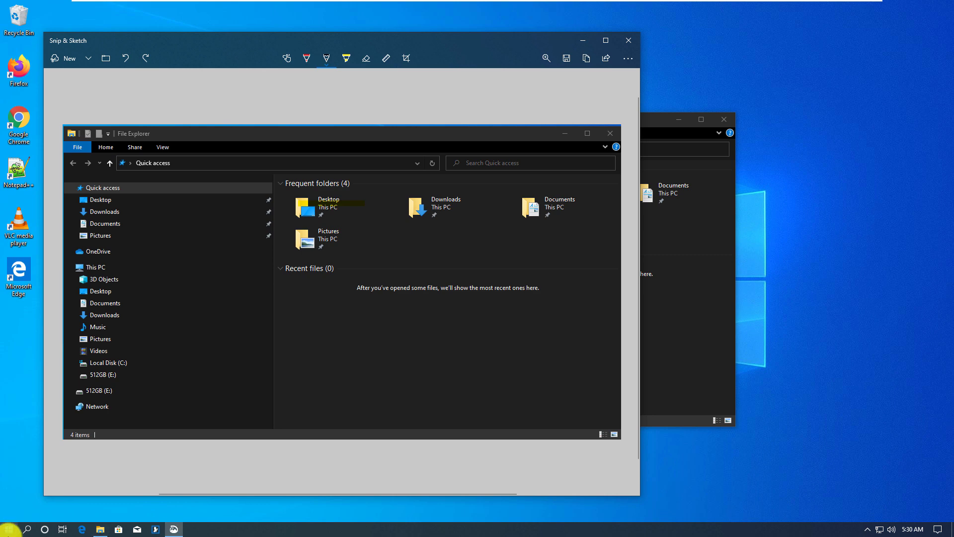
pyautogui.click(9, 529)
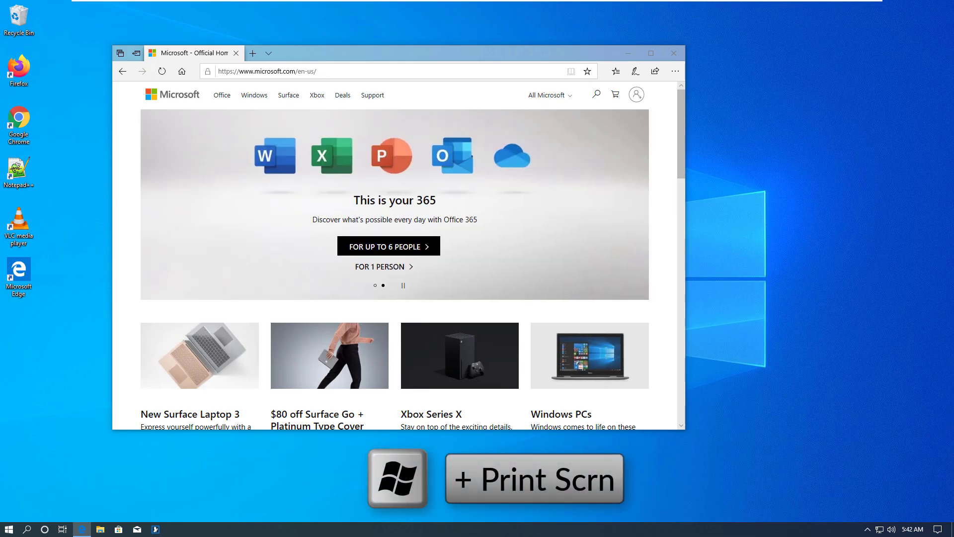
# Save a full-screen capture of the Microsoft home page with Windows + Print Screen
pyautogui.press('super+Print')
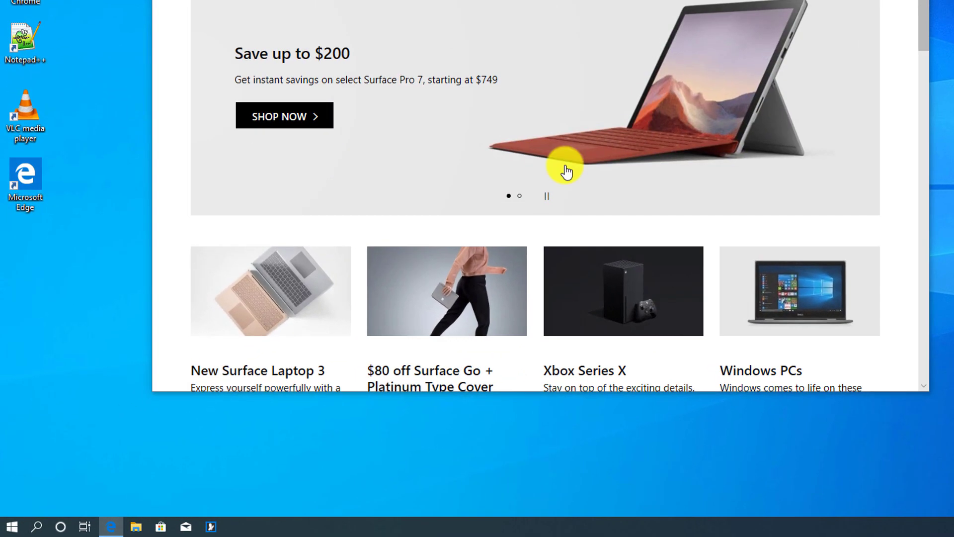
# Browse File Explorer to Pictures > Screenshots and open the saved Screenshot (1) image
pyautogui.click(138, 527)
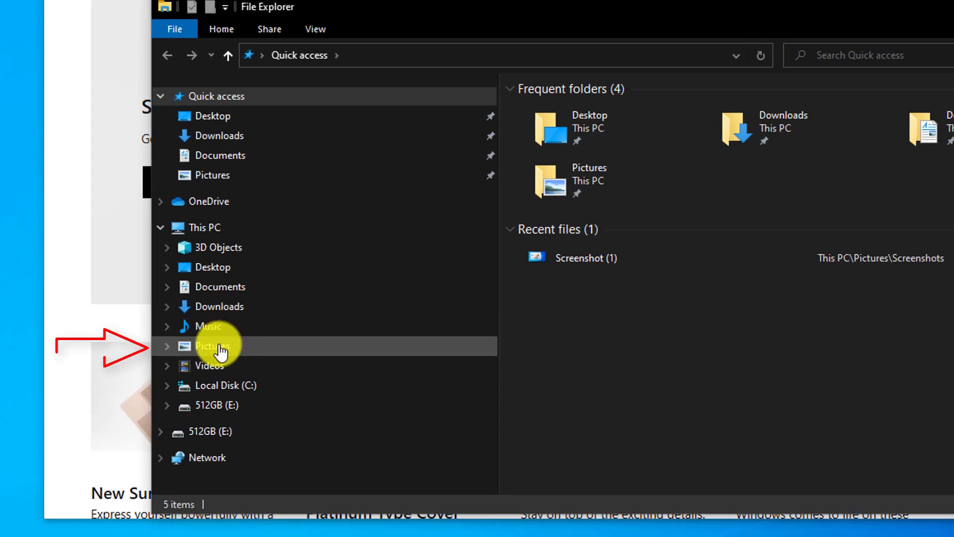
pyautogui.click(219, 348)
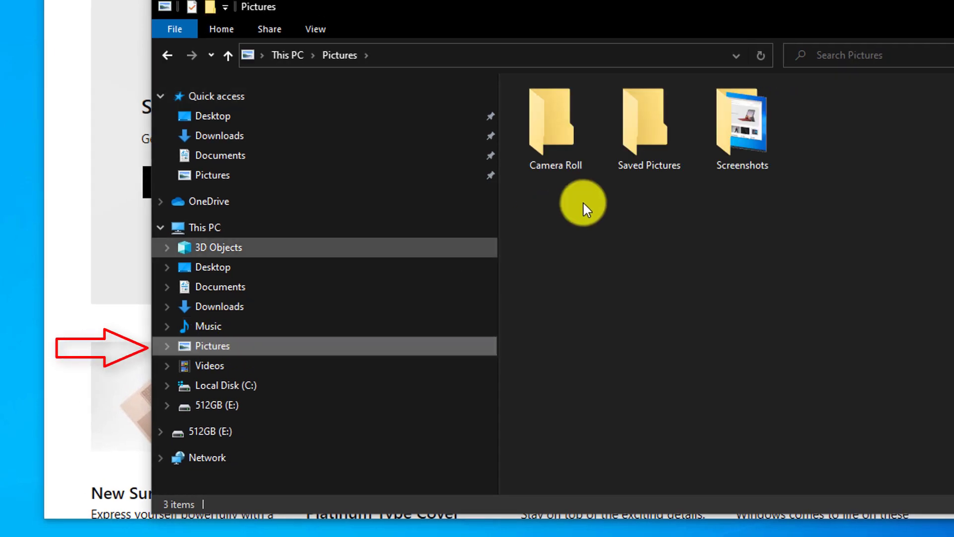
pyautogui.doubleClick(750, 141)
pyautogui.doubleClick(557, 142)
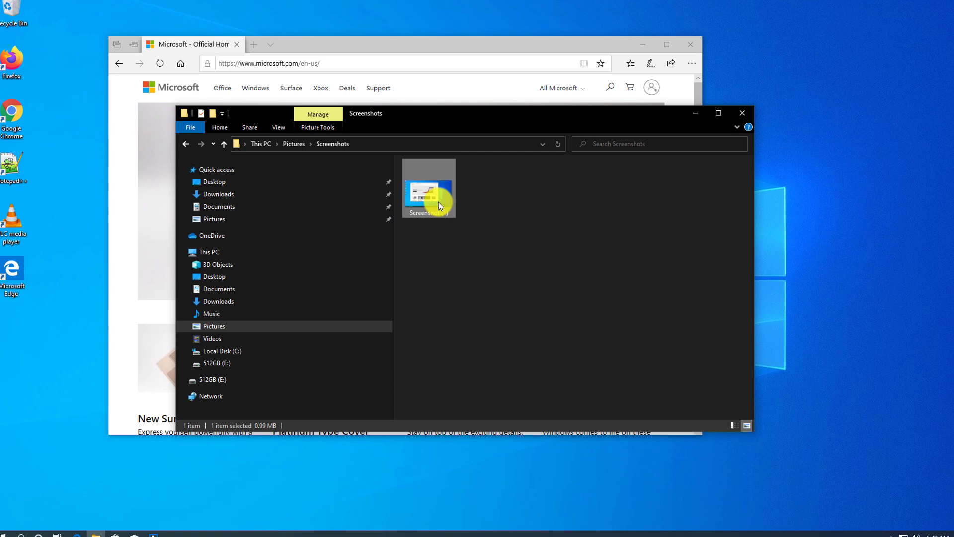